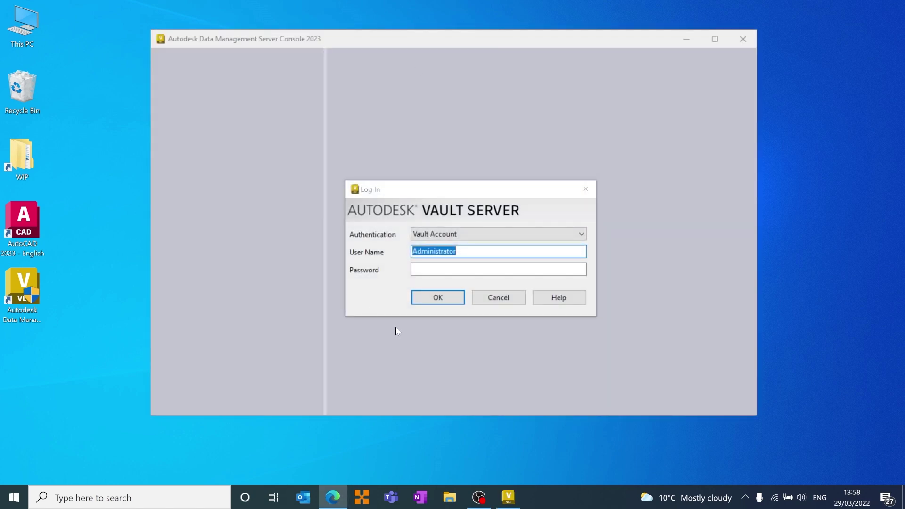
# Sign in to the Vault server as Administrator using Vault Account authentication
pyautogui.click(446, 302)
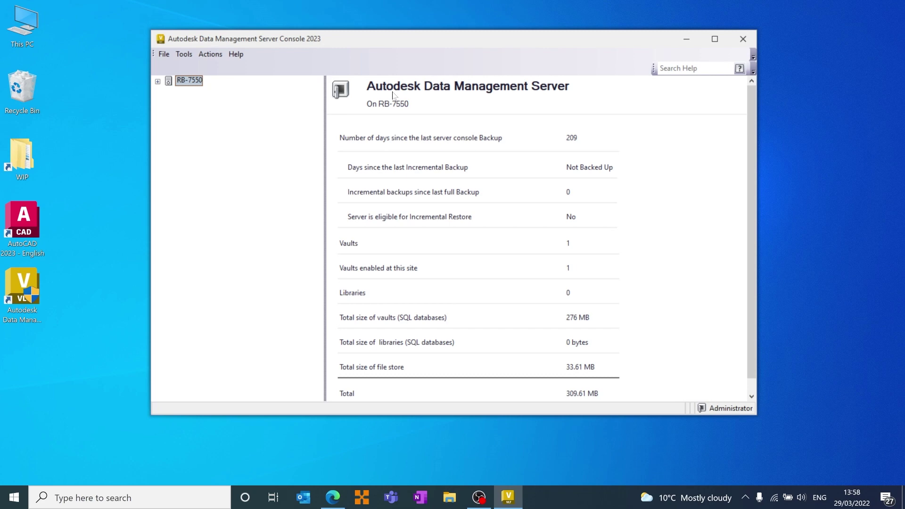
# Open the Tools menu in the menu bar to list the server tools
pyautogui.click(182, 57)
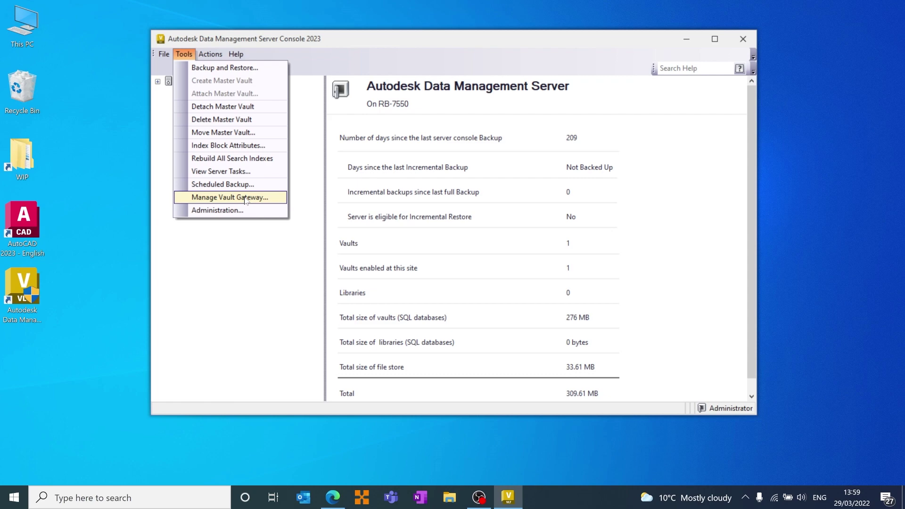
# Open Manage Vault Gateway to review the connected Dublin Ireland local gateway
pyautogui.click(184, 54)
pyautogui.click(184, 54)
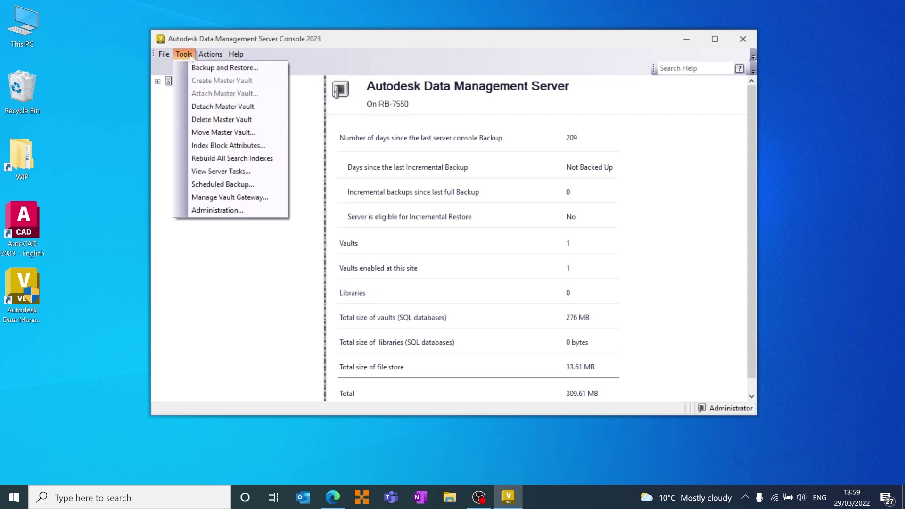
pyautogui.click(238, 198)
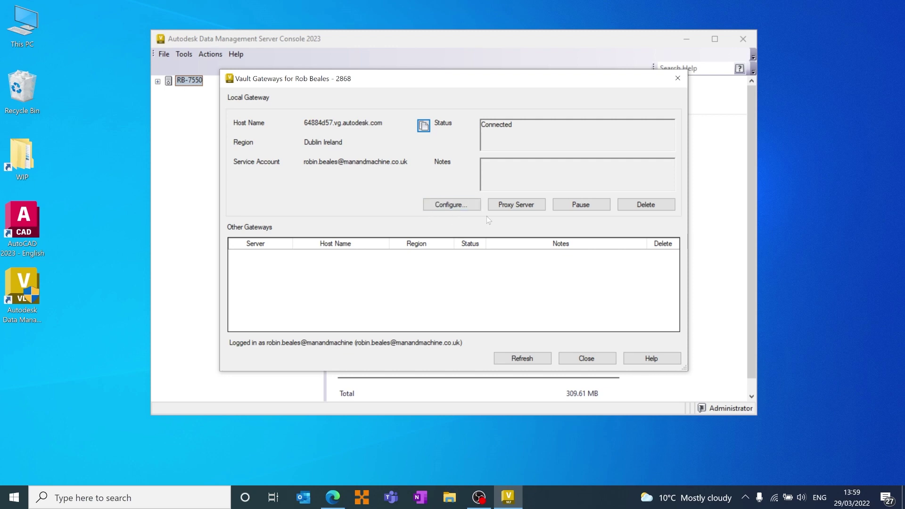
# Delete the existing Dublin Ireland local gateway and confirm the deletion
pyautogui.click(644, 206)
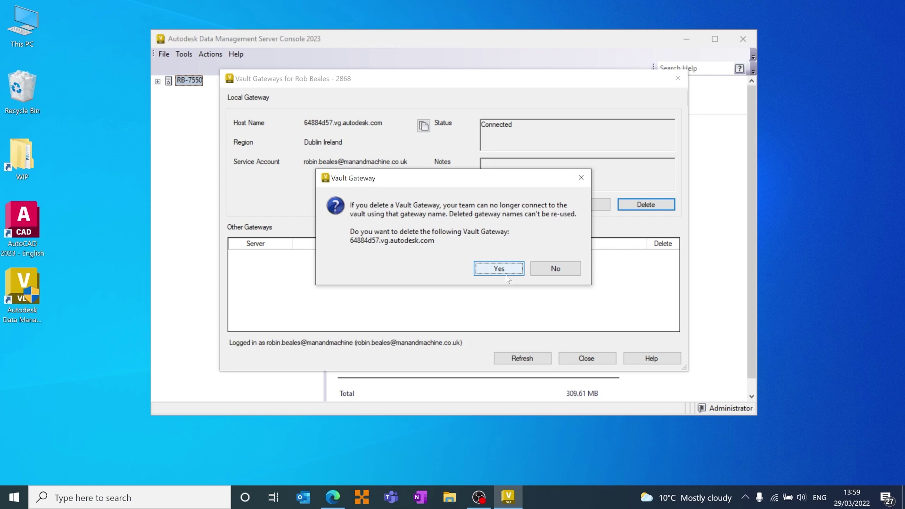
pyautogui.click(508, 269)
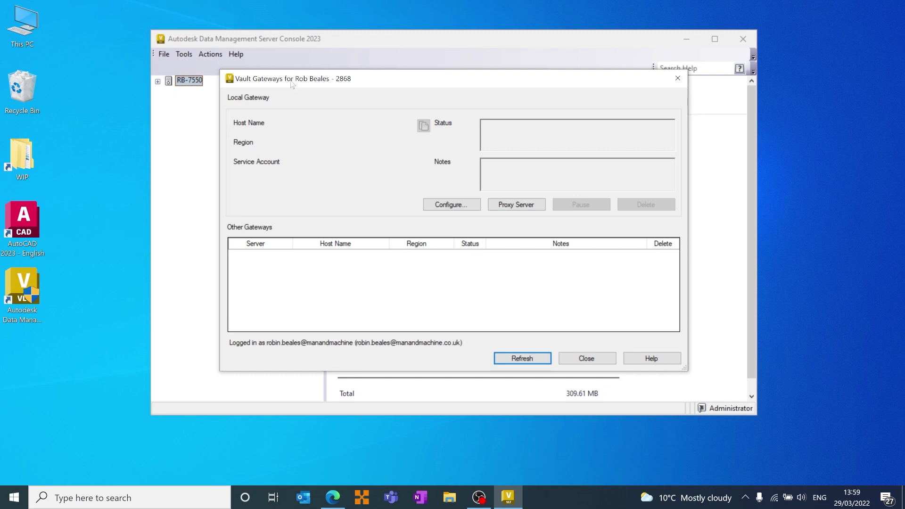
# Review Autodesk Account's User Management by User list in Edge, then close the browser
pyautogui.hotkey('alt', 'Tab')
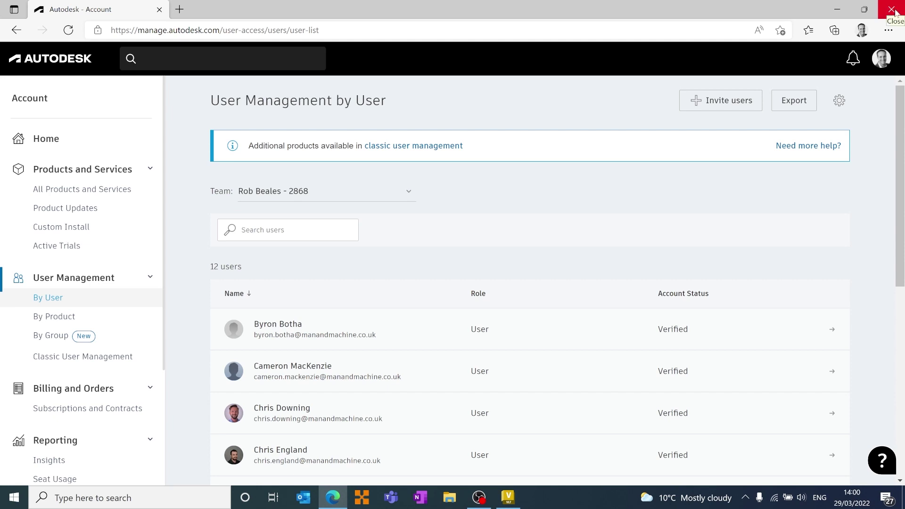
pyautogui.click(892, 10)
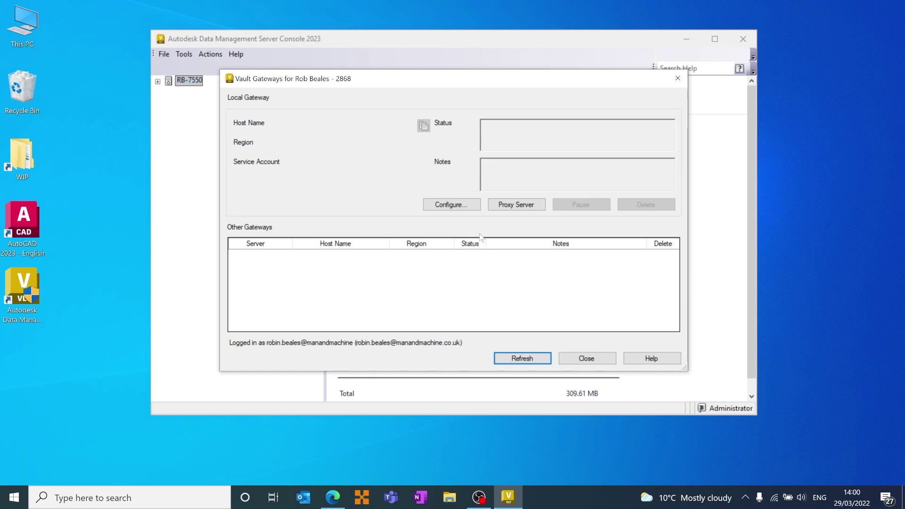
# Configure a new local gateway in region Dublin Ireland, noting it as the user's Vault Gateway
pyautogui.click(452, 205)
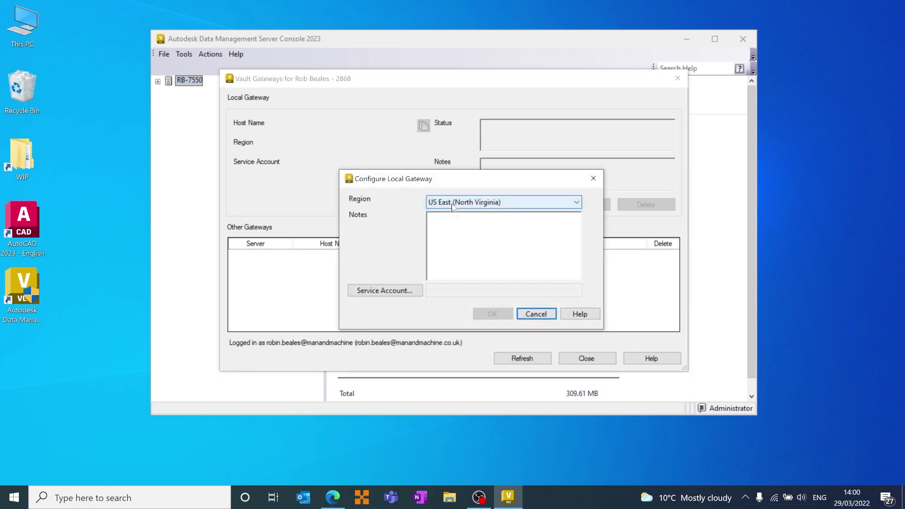
pyautogui.click(452, 206)
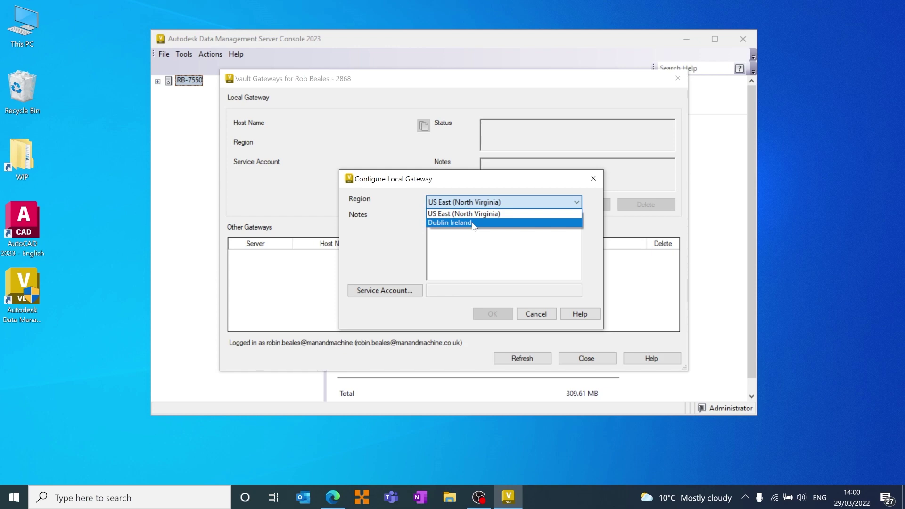
pyautogui.click(474, 224)
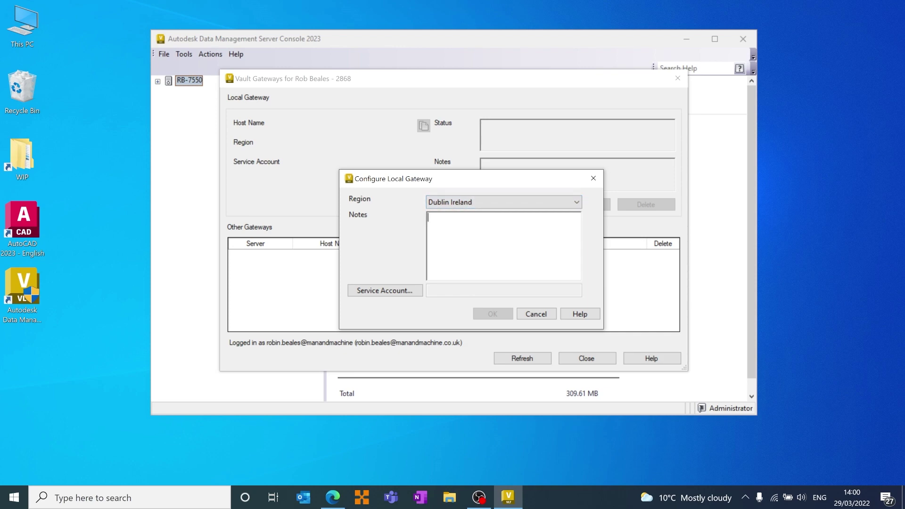
pyautogui.write("Rob's Vault Gateway.")
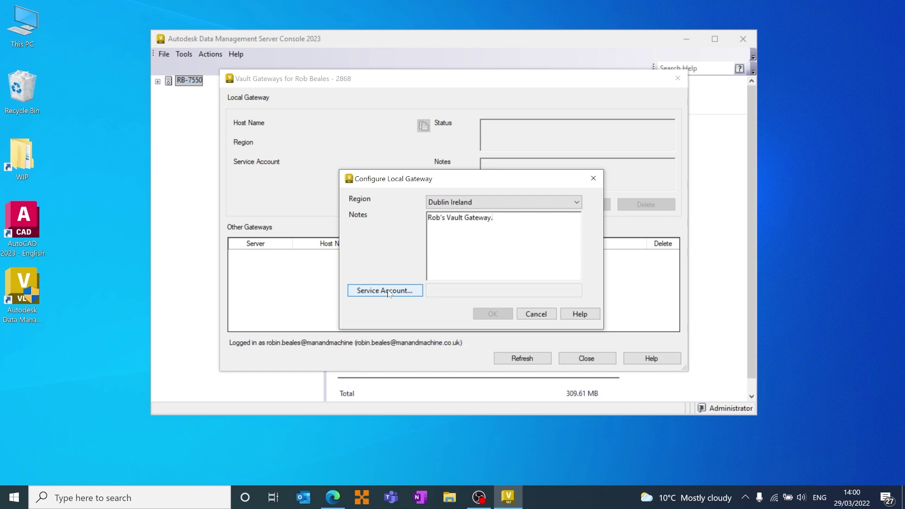
# Set the gateway service account by signing in with the team Autodesk account's e-mail and password
pyautogui.click(386, 290)
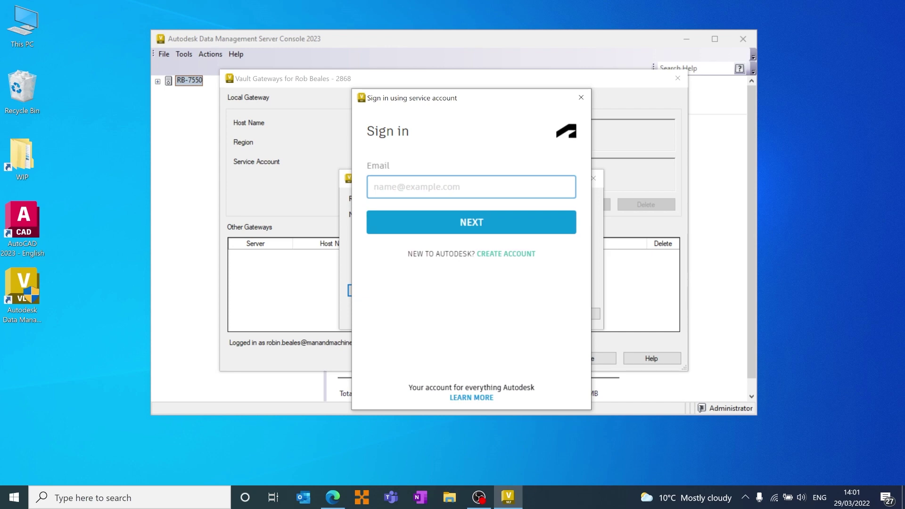
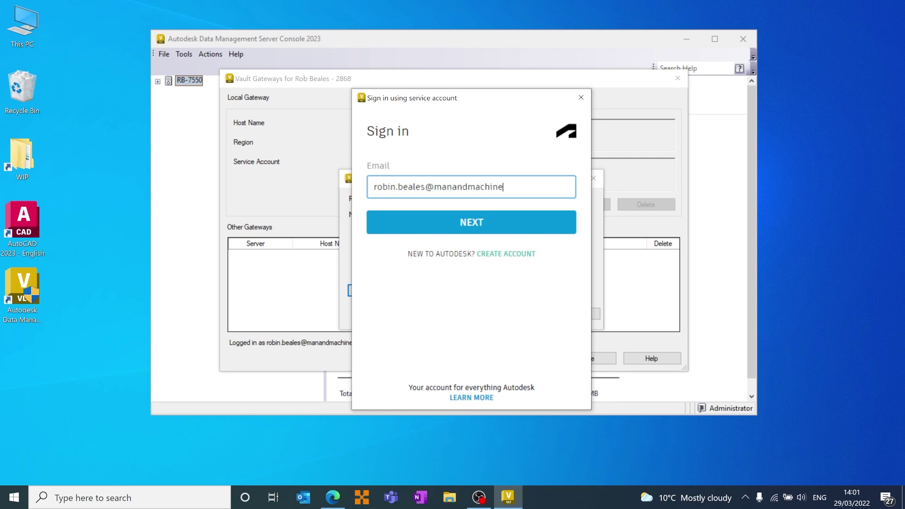
pyautogui.click(467, 229)
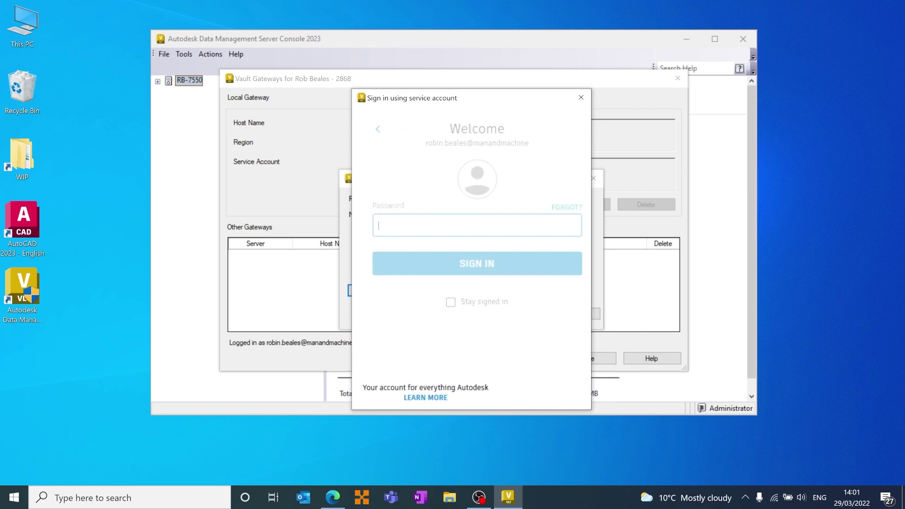
pyautogui.write('••••••••••')
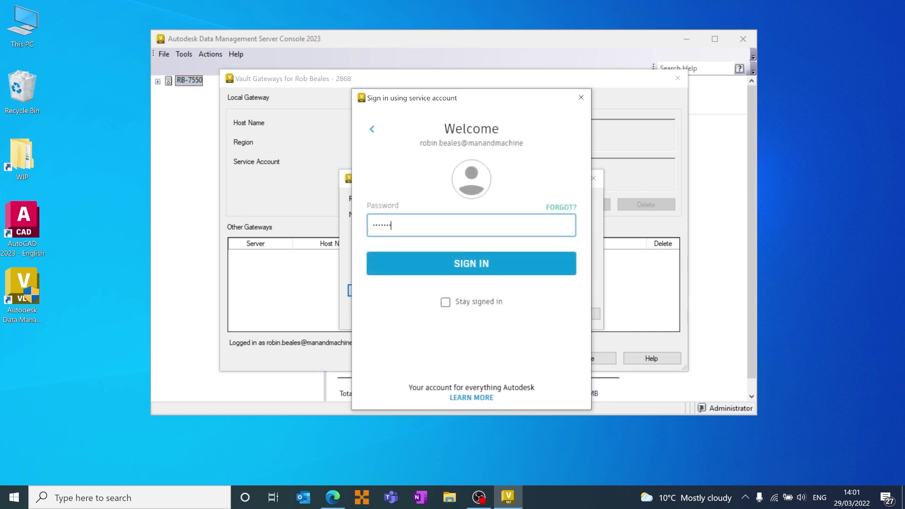
pyautogui.click(497, 262)
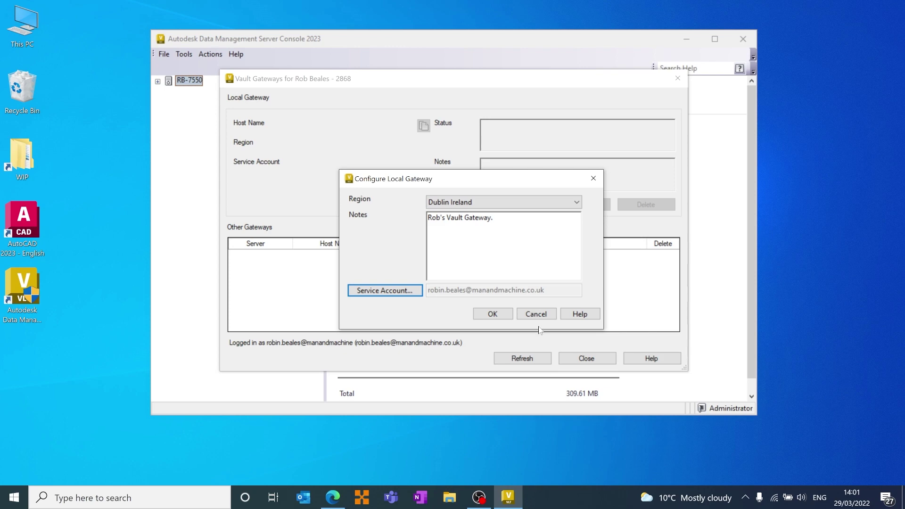
# Confirm the configuration, creating local gateway 93cbf8c7.vg.autodesk.com in Dublin Ireland
pyautogui.click(500, 314)
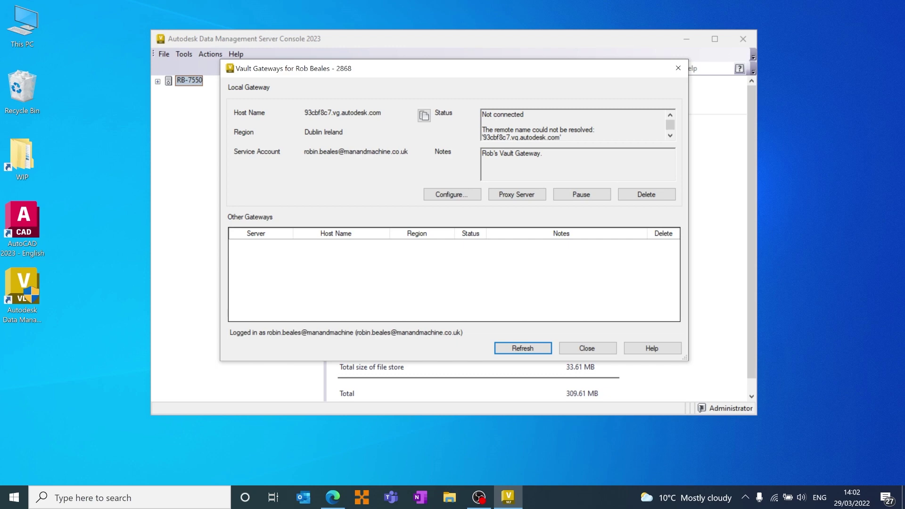
pyautogui.click(672, 135)
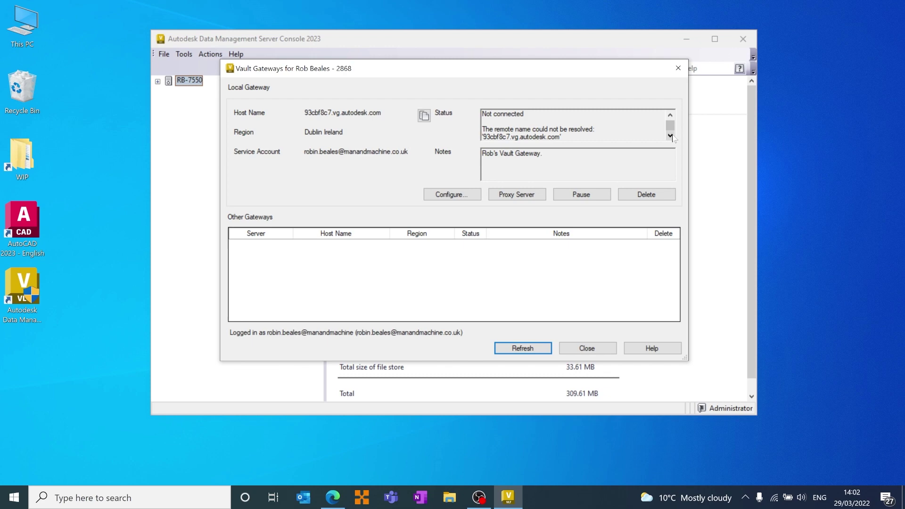
pyautogui.press('Tab')
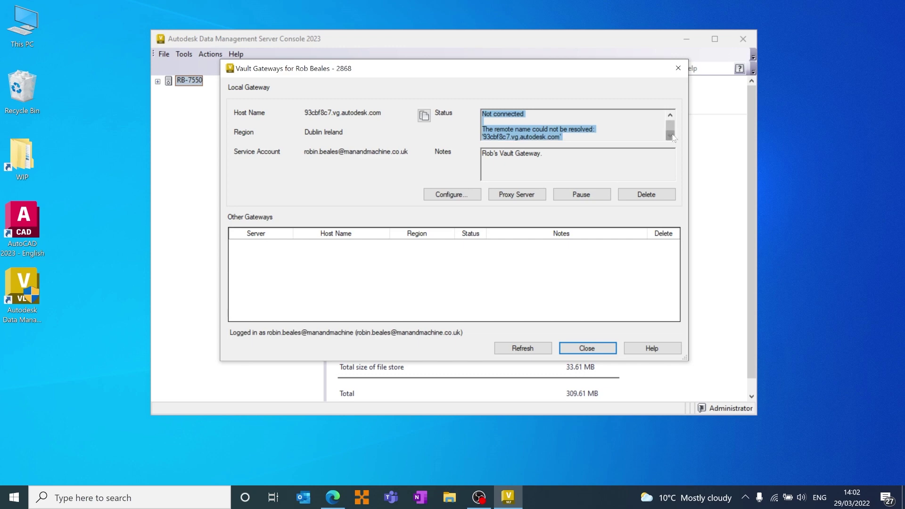
pyautogui.click(632, 129)
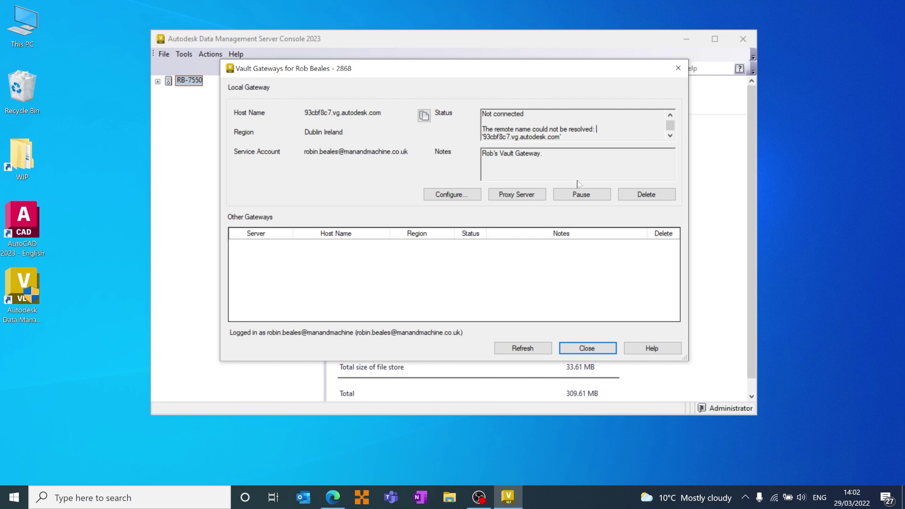
pyautogui.click(524, 196)
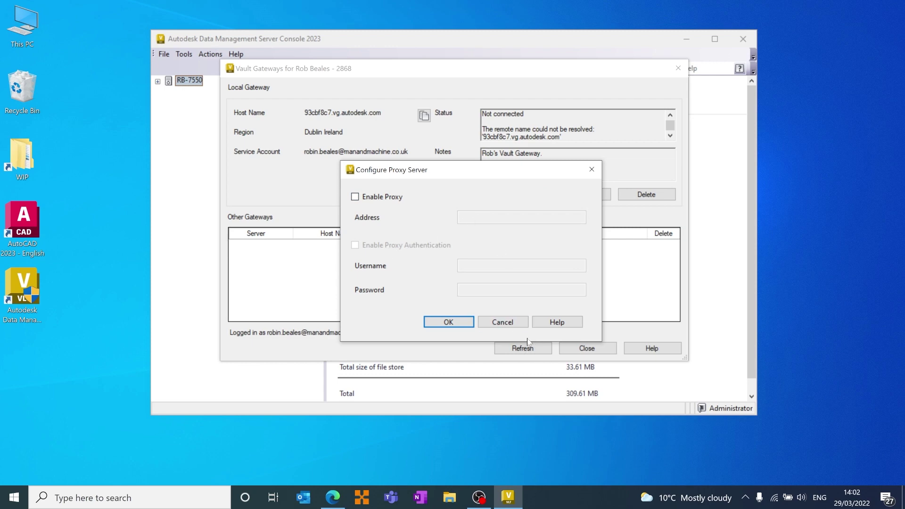
pyautogui.click(513, 325)
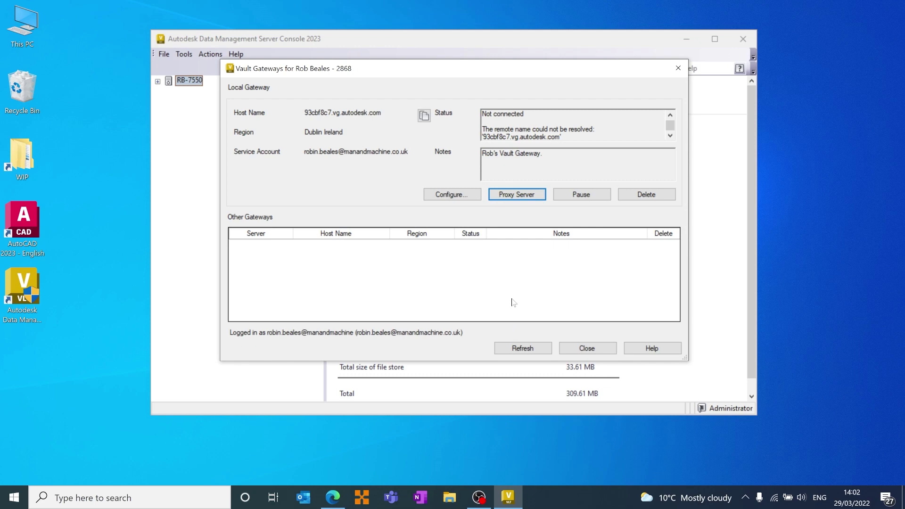
pyautogui.click(519, 352)
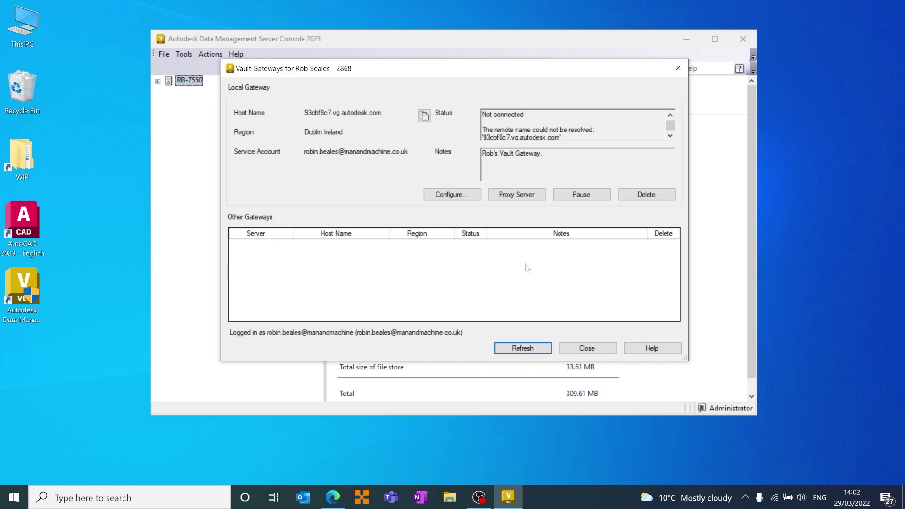
pyautogui.click(670, 137)
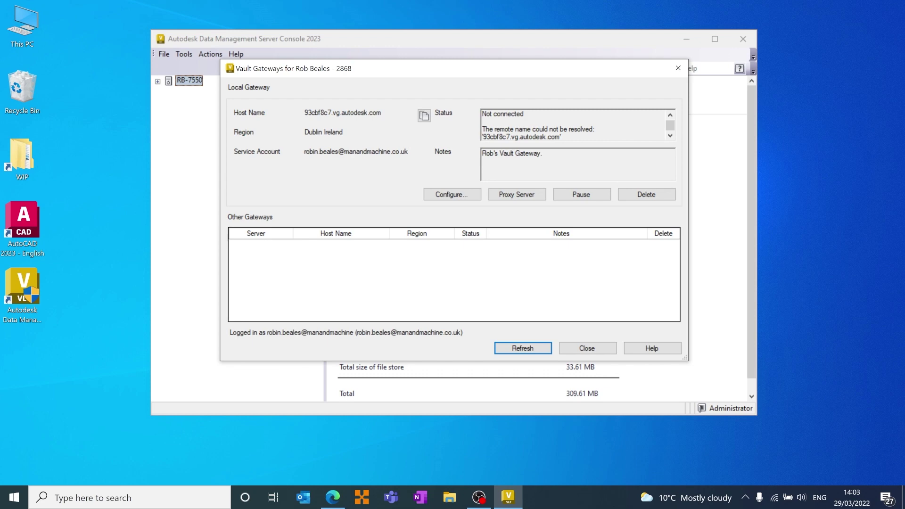
# Open the Vault Gateway help topic and go to its Vault Gateway Requirements subtopic
pyautogui.click(655, 351)
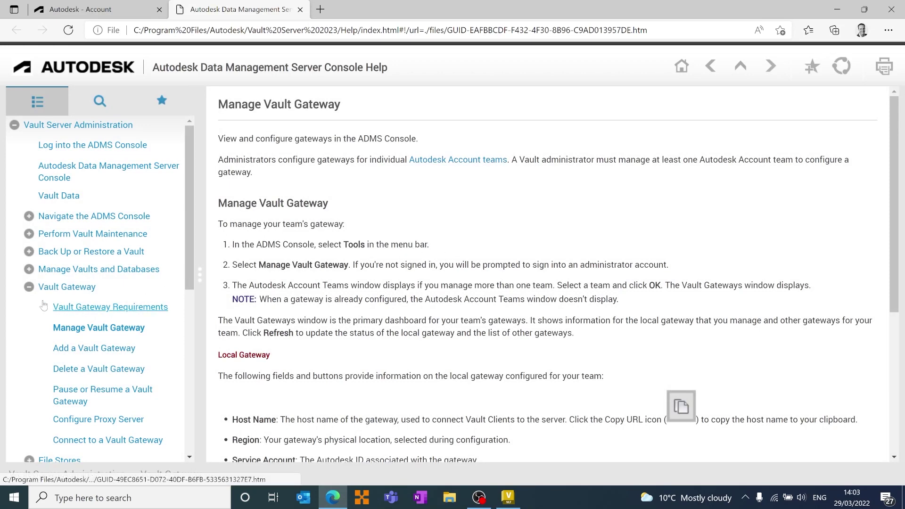
pyautogui.click(29, 287)
pyautogui.scroll(-3, 38, 340)
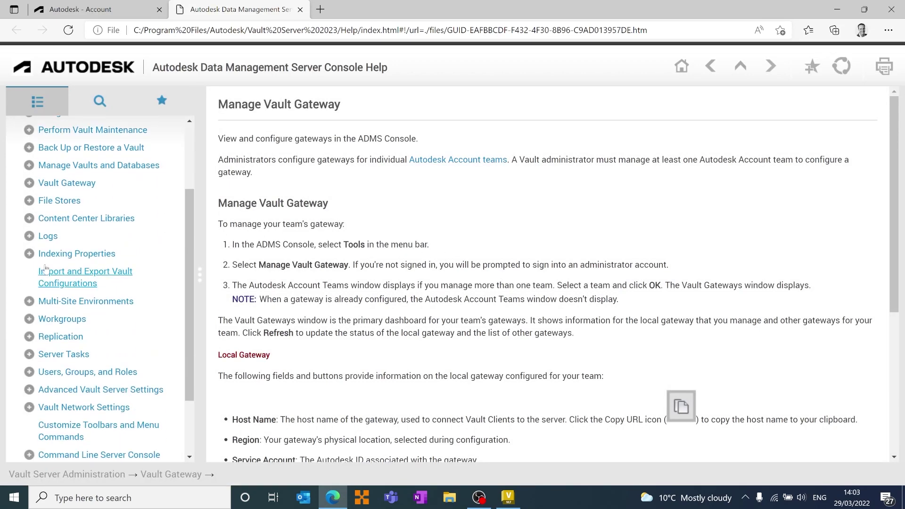
pyautogui.scroll(3, 44, 384)
pyautogui.click(67, 287)
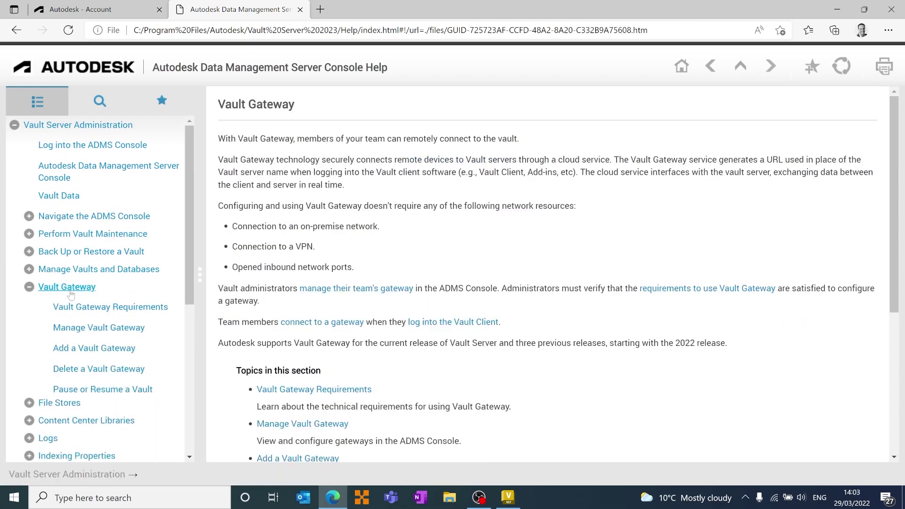
pyautogui.scroll(-2, 109, 249)
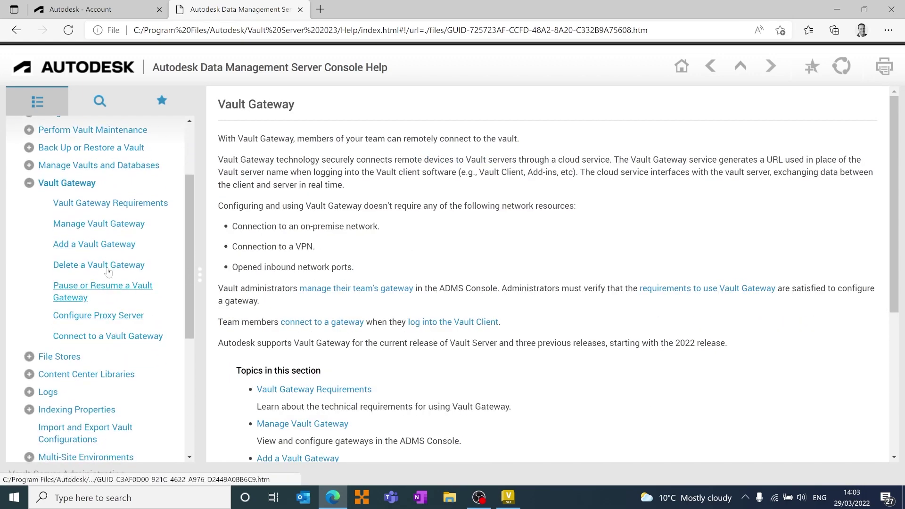
pyautogui.click(108, 205)
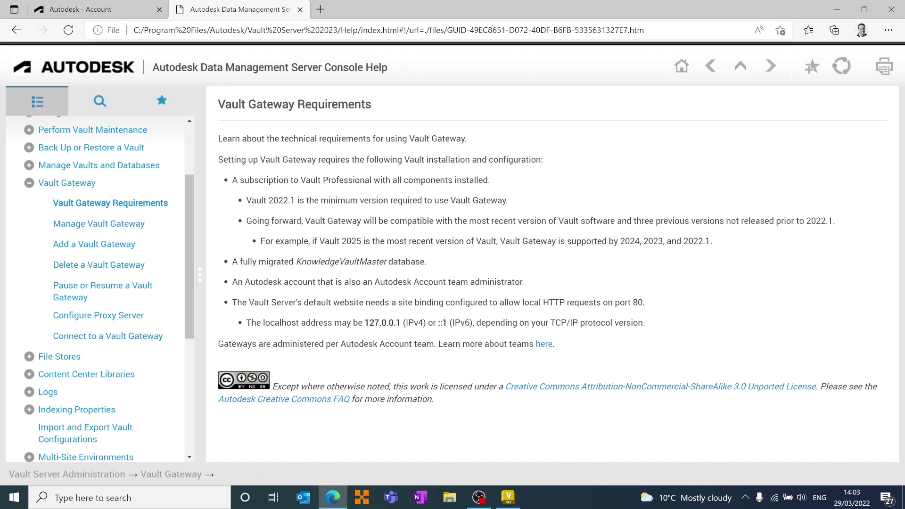
# Highlight the 2022.1 minimum version, Vault 2025 example and KnowledgeVaultMaster database requirement
pyautogui.moveTo(268, 200); pyautogui.dragTo(295, 201)
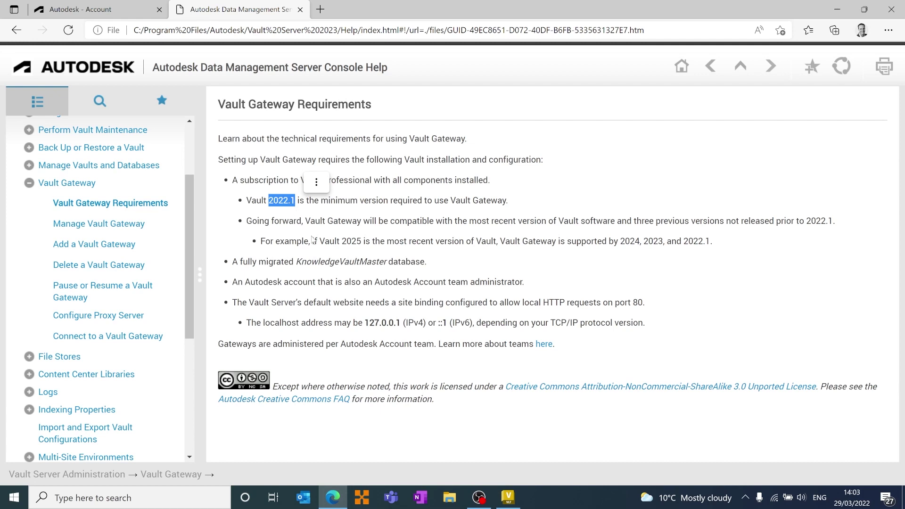
pyautogui.moveTo(310, 241); pyautogui.dragTo(365, 242)
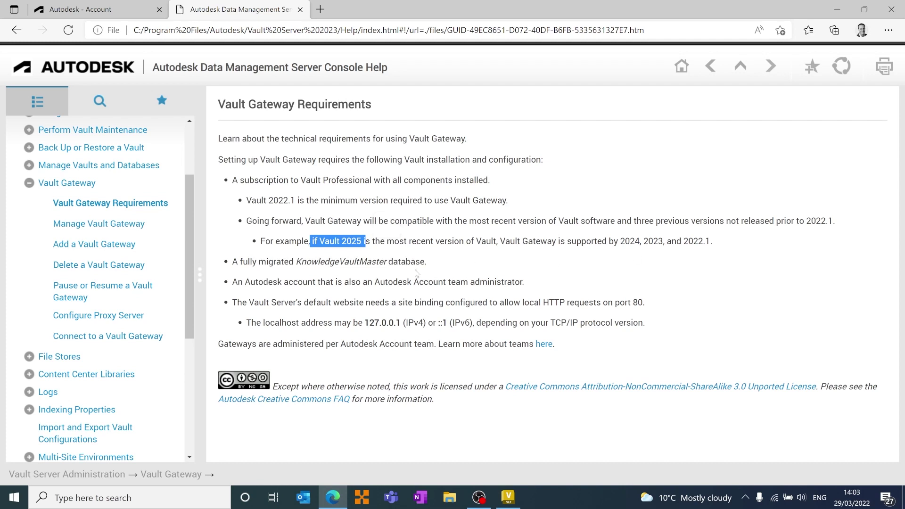
pyautogui.doubleClick(341, 262)
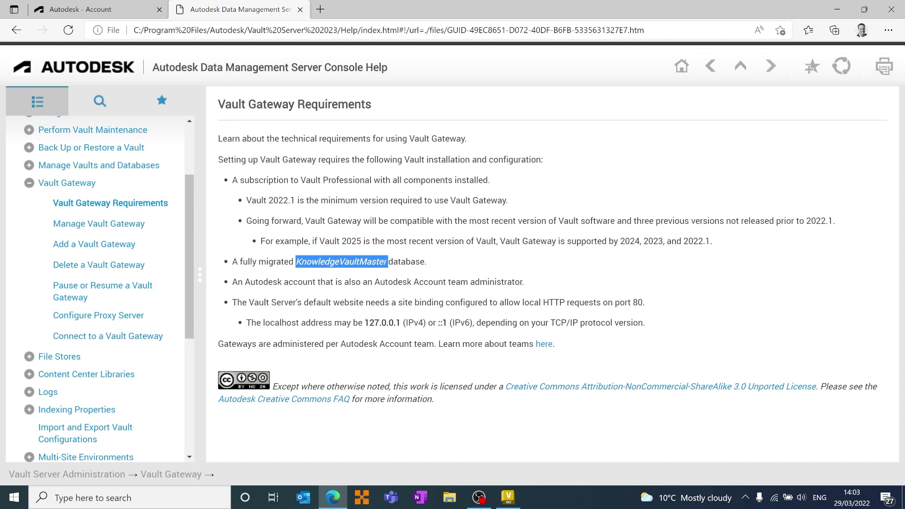
pyautogui.click(493, 424)
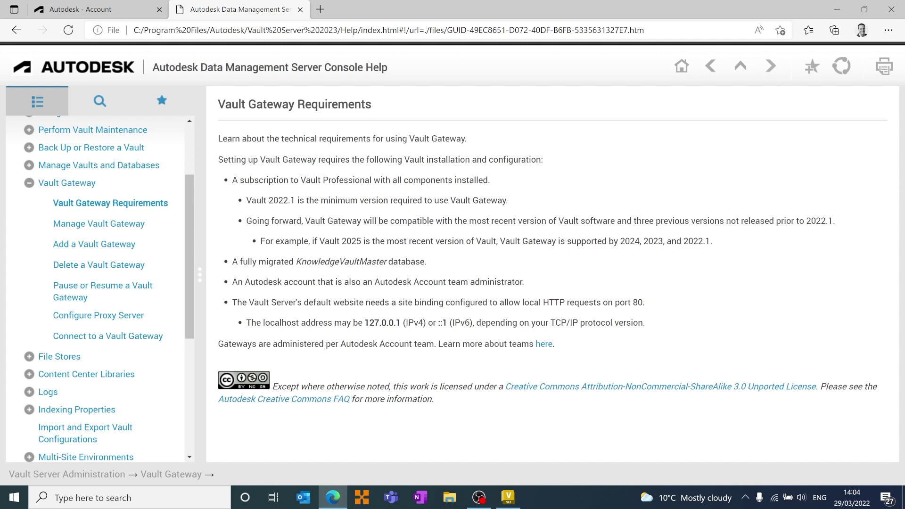
# Refresh the gateway status, copy its host name, and search Windows for 'vaul'
pyautogui.click(836, 10)
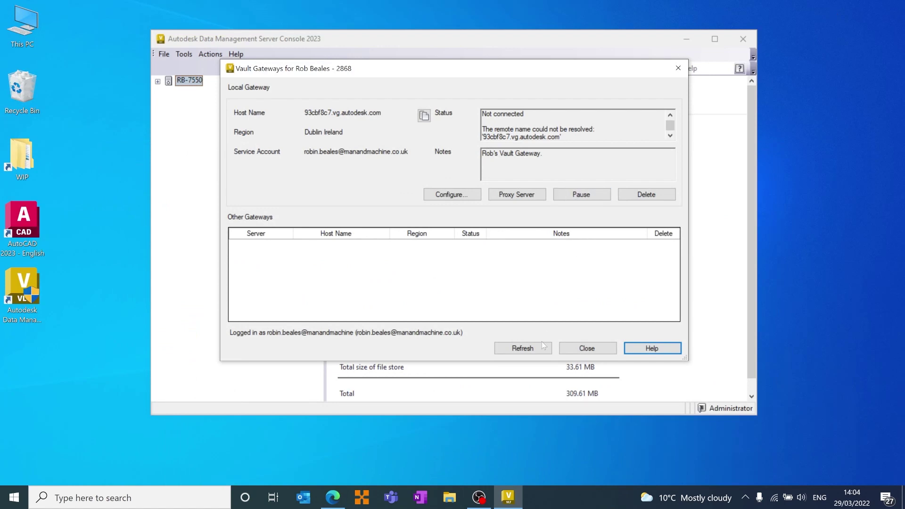
pyautogui.click(529, 348)
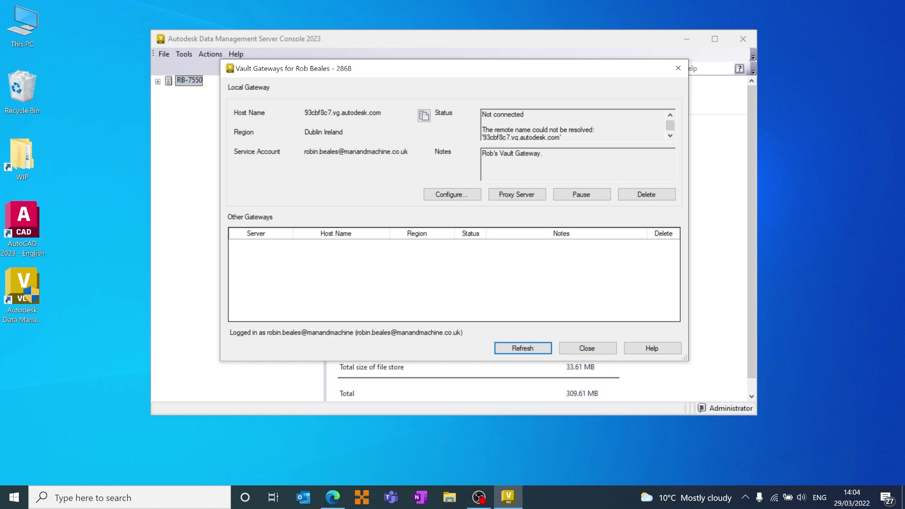
pyautogui.moveTo(561, 130); pyautogui.dragTo(483, 130)
pyautogui.hotkey('ctrl', 'c')
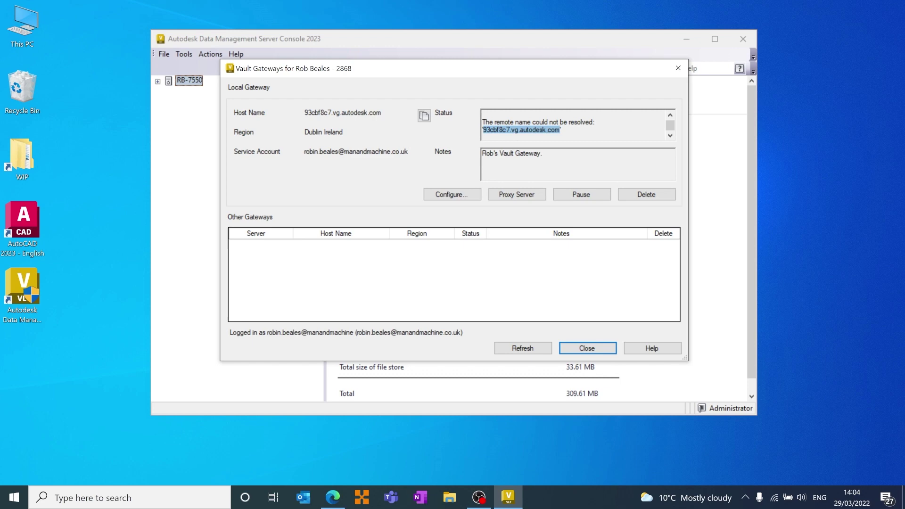
pyautogui.press('End')
pyautogui.hotkey('ctrl', 'a')
pyautogui.press('End')
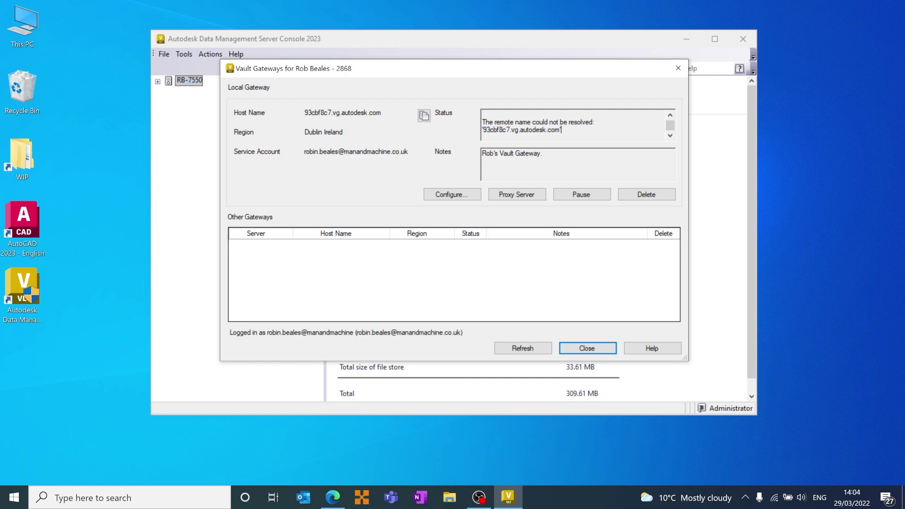
pyautogui.click(118, 498)
pyautogui.write('vaul')
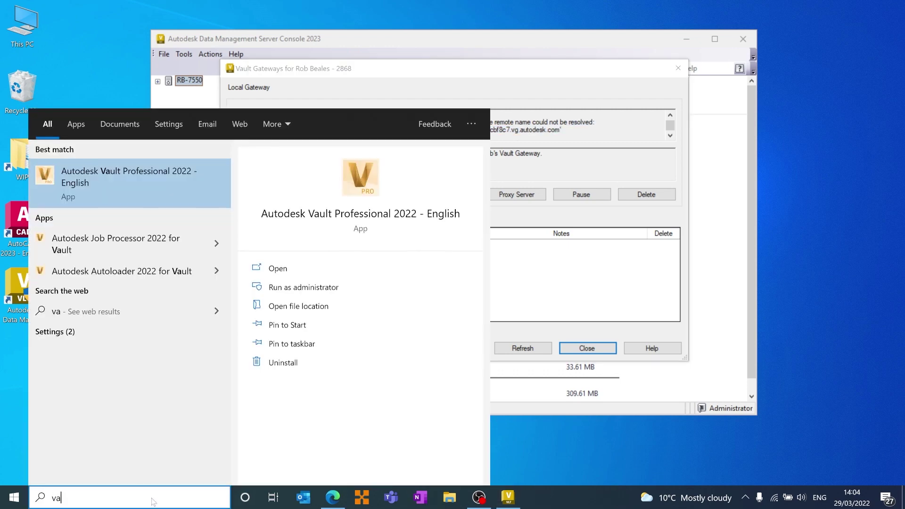
# Launch Autodesk Vault Professional 2022, close Vault Gateways, and bring the Vault login forward
pyautogui.click(157, 179)
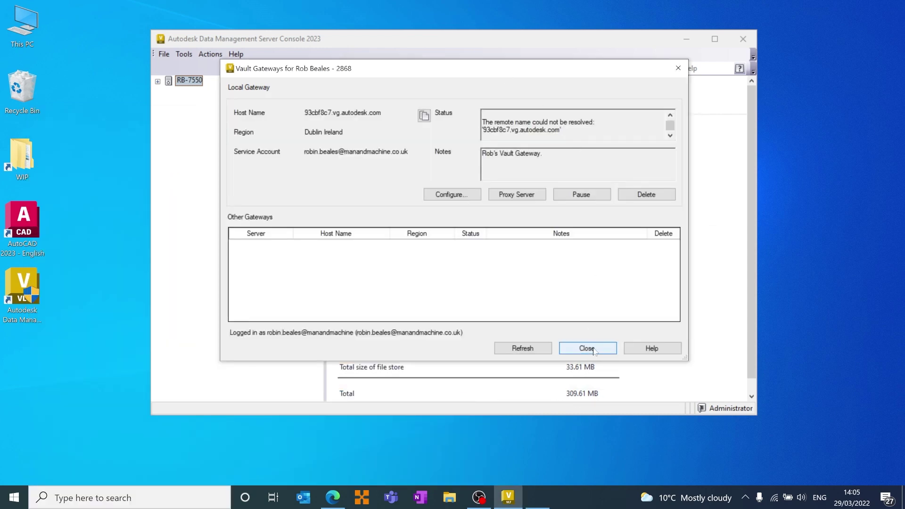
pyautogui.click(595, 349)
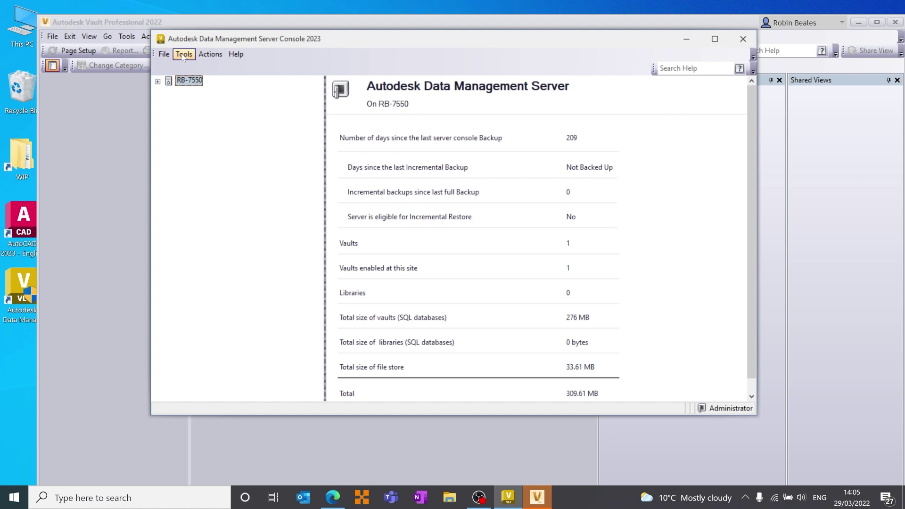
pyautogui.click(140, 29)
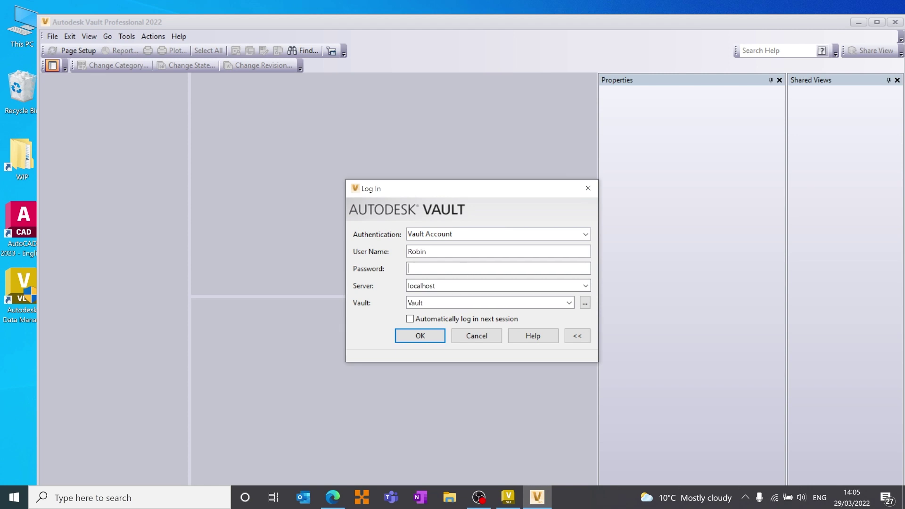
# Enter the user name 'Gateway' and the account password in the Log In dialog
pyautogui.click(426, 251)
pyautogui.write('Gateway')
pyautogui.press('Tab')
pyautogui.write('••••••••••••••••••••')
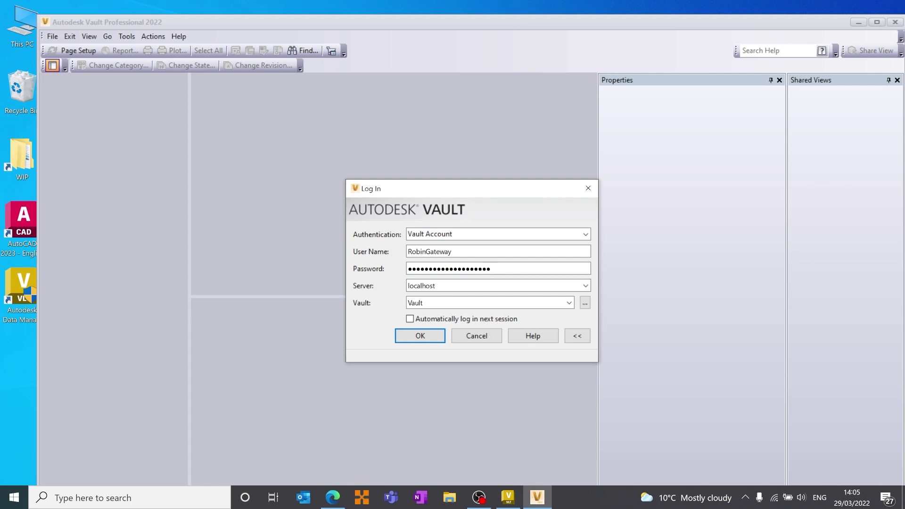
pyautogui.press('Tab')
pyautogui.write('https://')
pyautogui.hotkey('ctrl', 'v')
pyautogui.moveTo(429, 285); pyautogui.dragTo(507, 286)
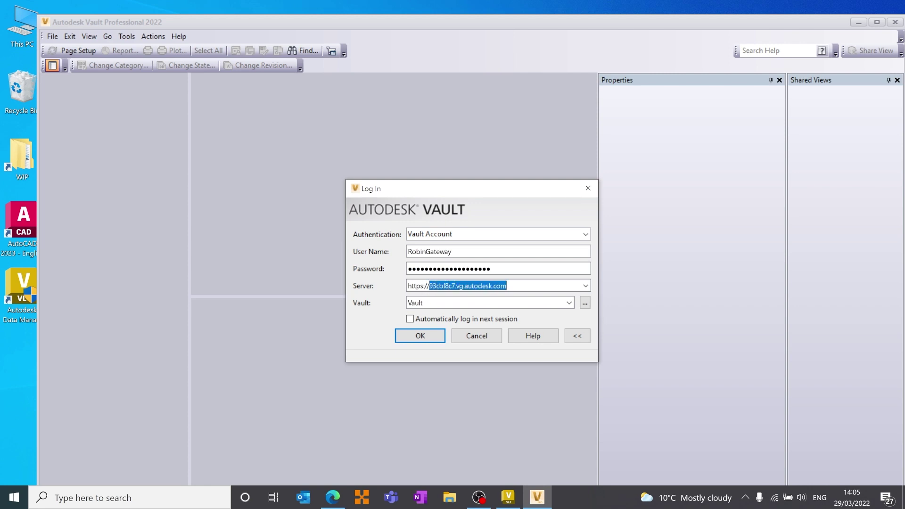
pyautogui.click(505, 497)
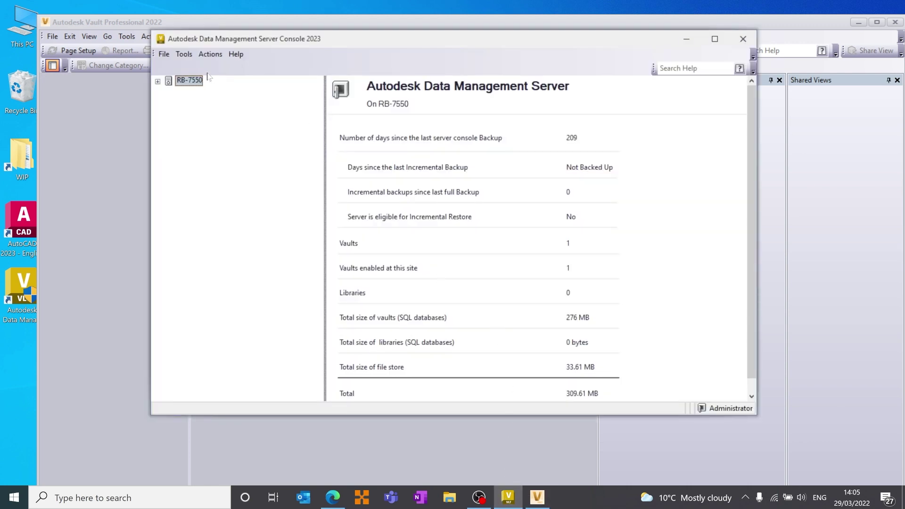
# Reopen Vault Gateways from Tools > Manage Vault Gateway and refresh its connection status
pyautogui.click(184, 54)
pyautogui.click(217, 198)
pyautogui.moveTo(482, 148); pyautogui.dragTo(560, 140)
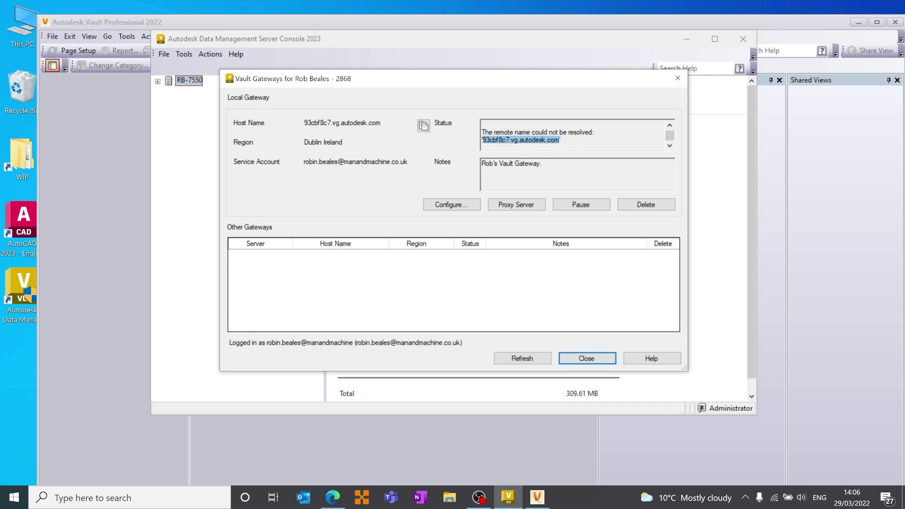
pyautogui.click(544, 361)
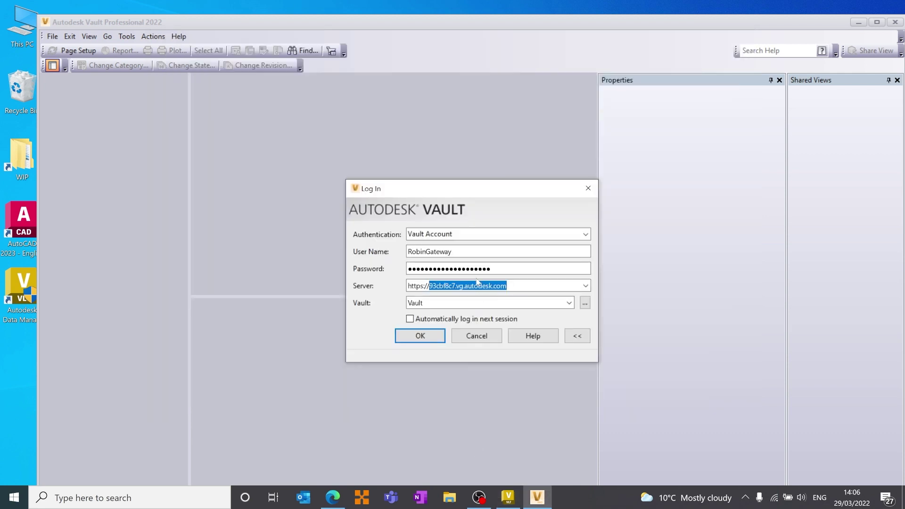
pyautogui.press('End')
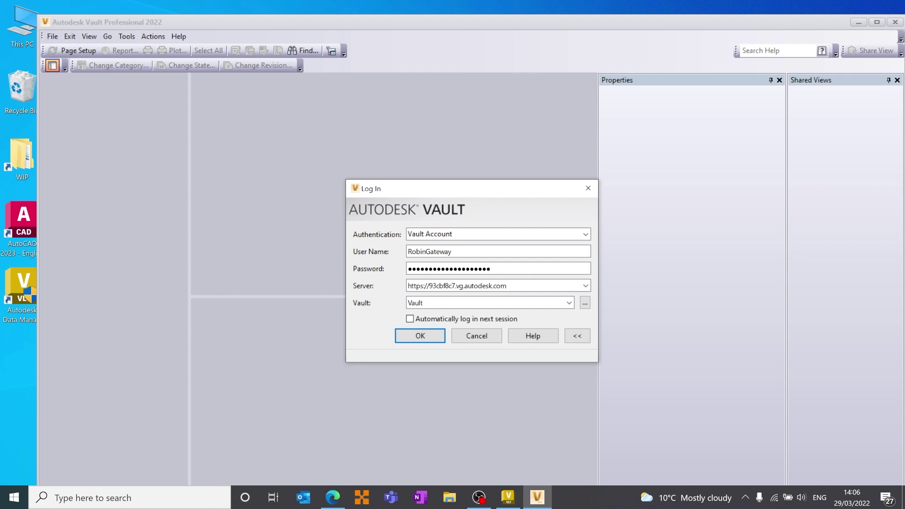
pyautogui.moveTo(430, 285); pyautogui.dragTo(507, 286)
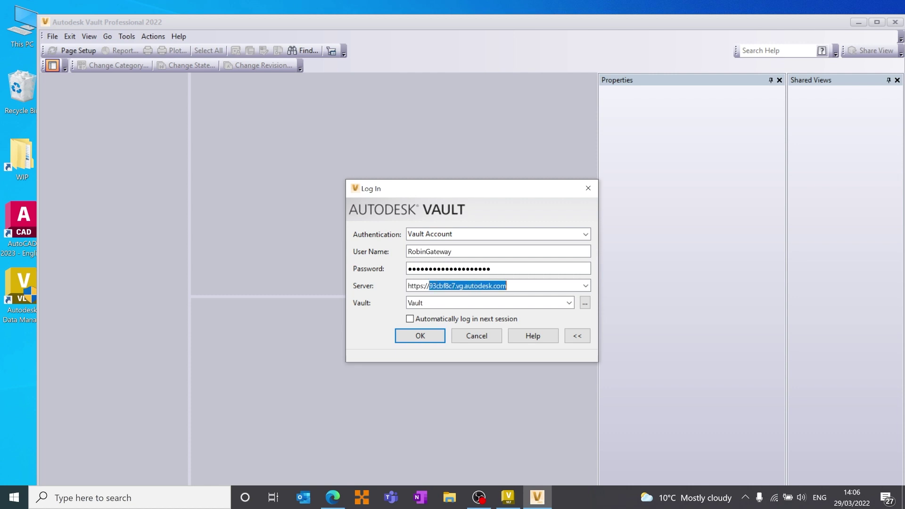
pyautogui.press('Tab')
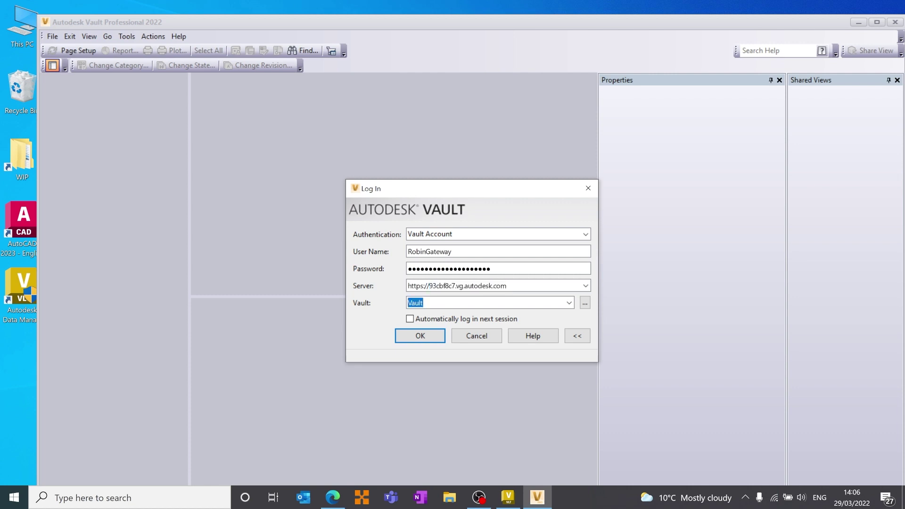
pyautogui.click(508, 498)
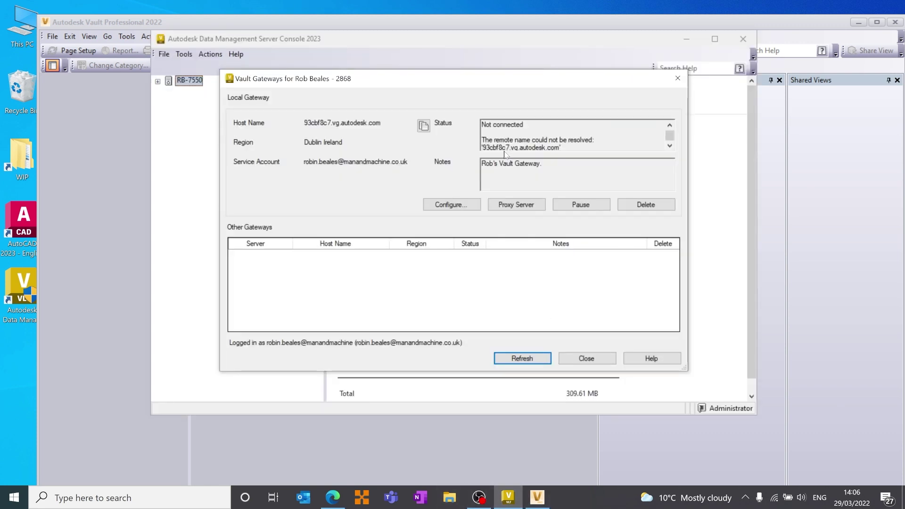
pyautogui.click(223, 25)
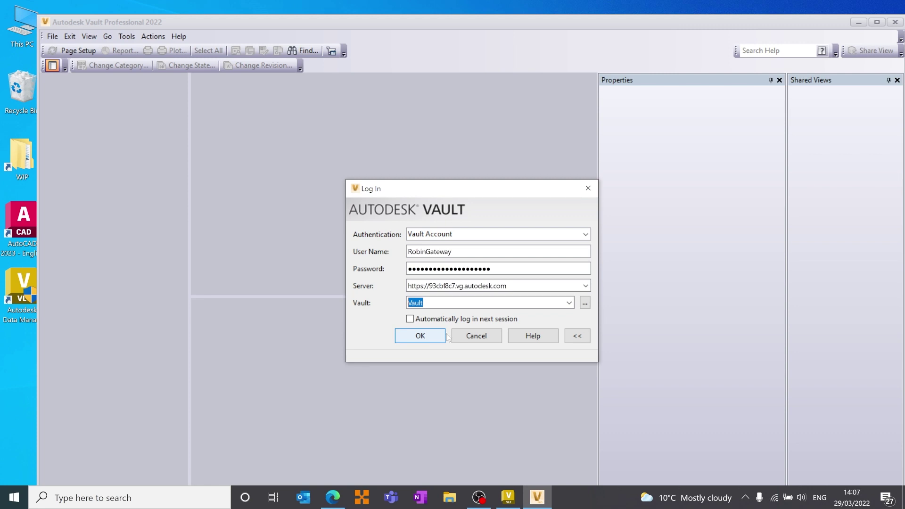
pyautogui.click(425, 336)
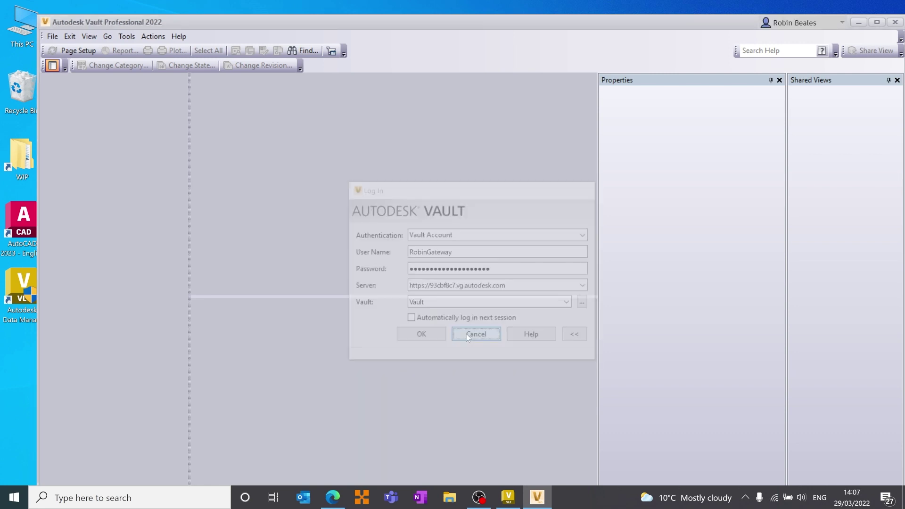
# Minimize Vault Professional and dismiss Vault Gateways to return to the RB-7550 overview
pyautogui.click(859, 22)
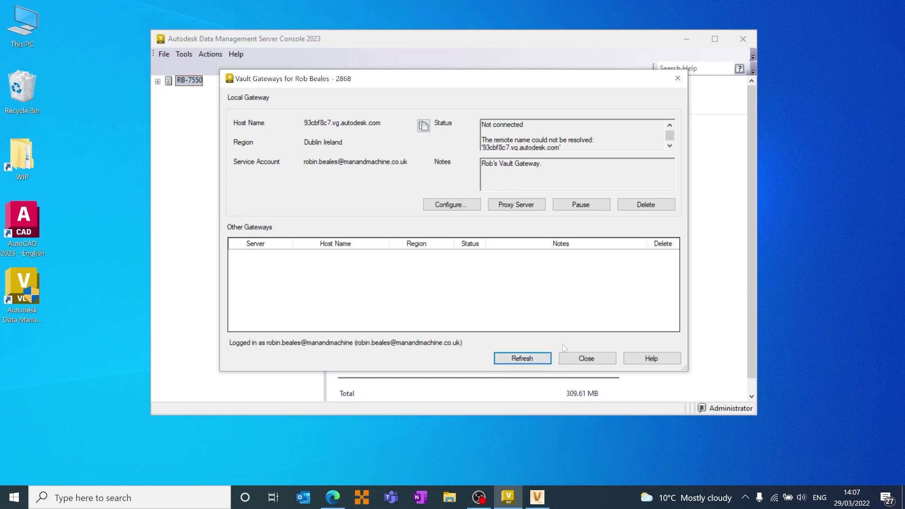
pyautogui.click(586, 358)
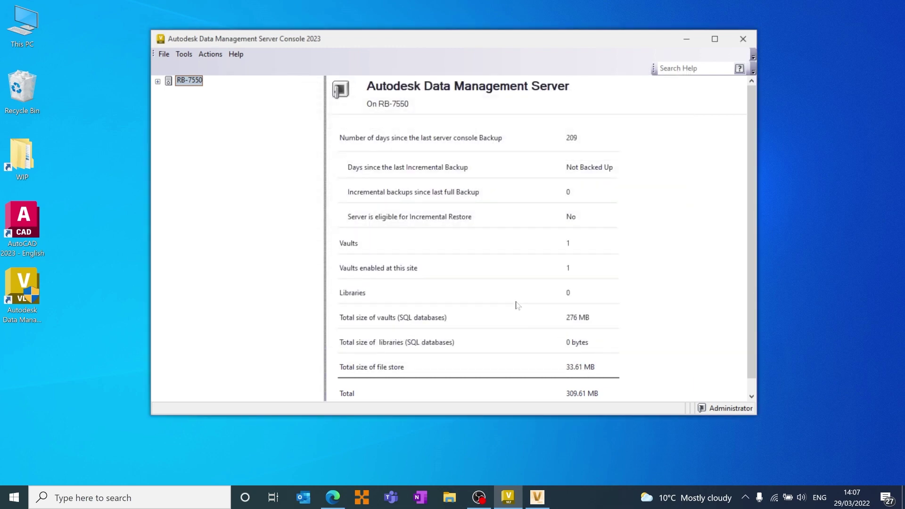